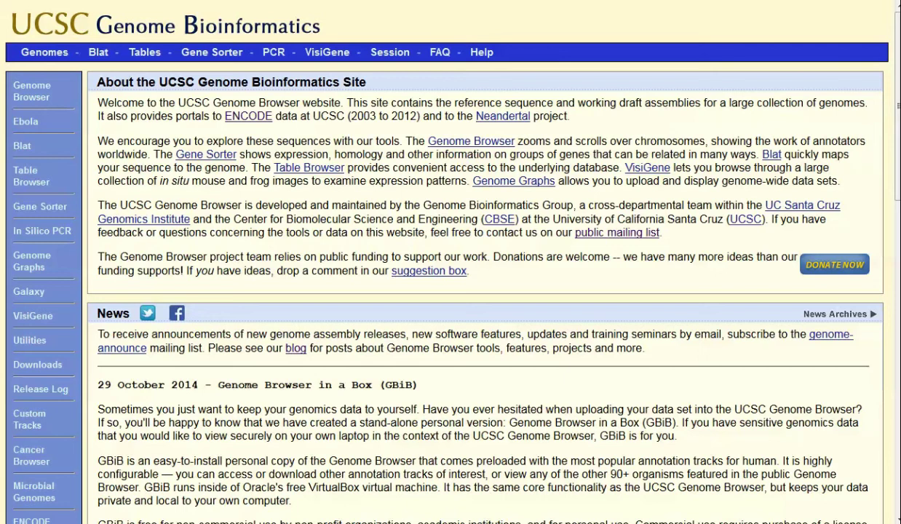
# Highlight the GBiB news heading and its blog and help-doc mentions, then follow the store link.
pyautogui.moveTo(218, 385); pyautogui.dragTo(419, 385)
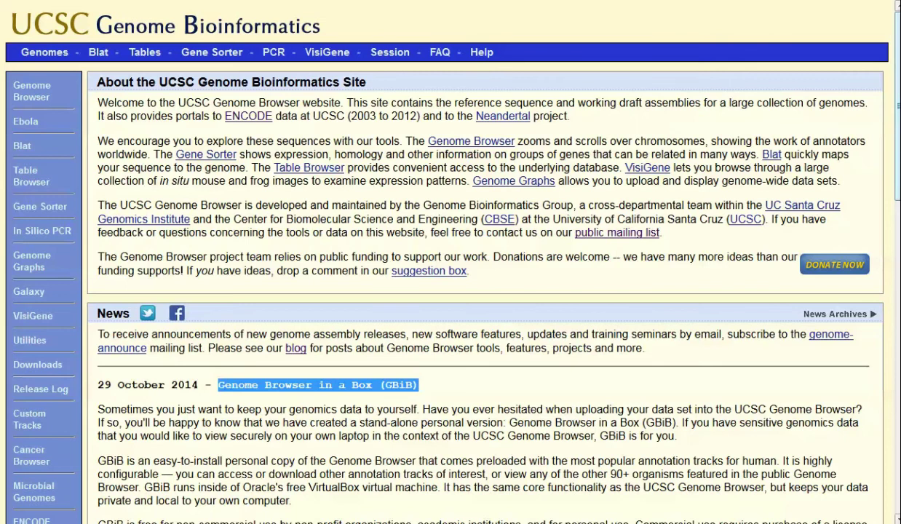
pyautogui.scroll(-3, 437, 262)
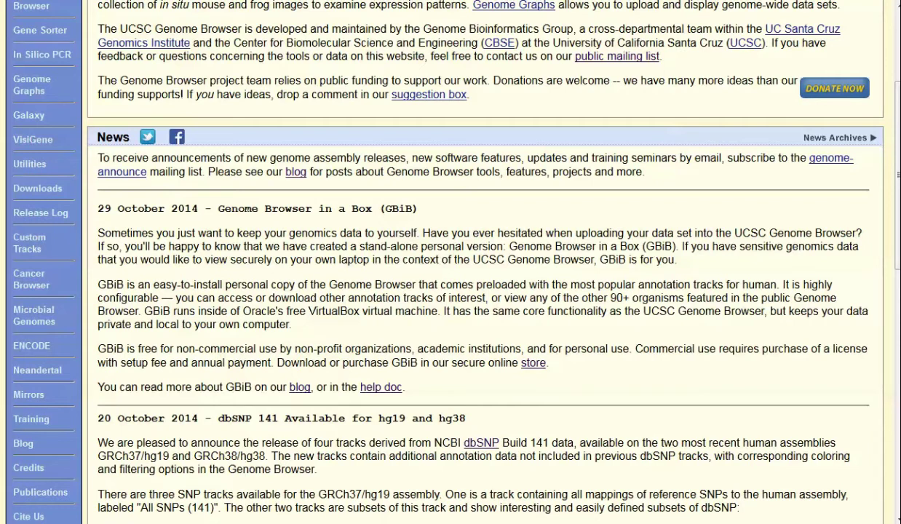
pyautogui.moveTo(314, 387); pyautogui.dragTo(289, 387)
pyautogui.moveTo(406, 386); pyautogui.dragTo(361, 387)
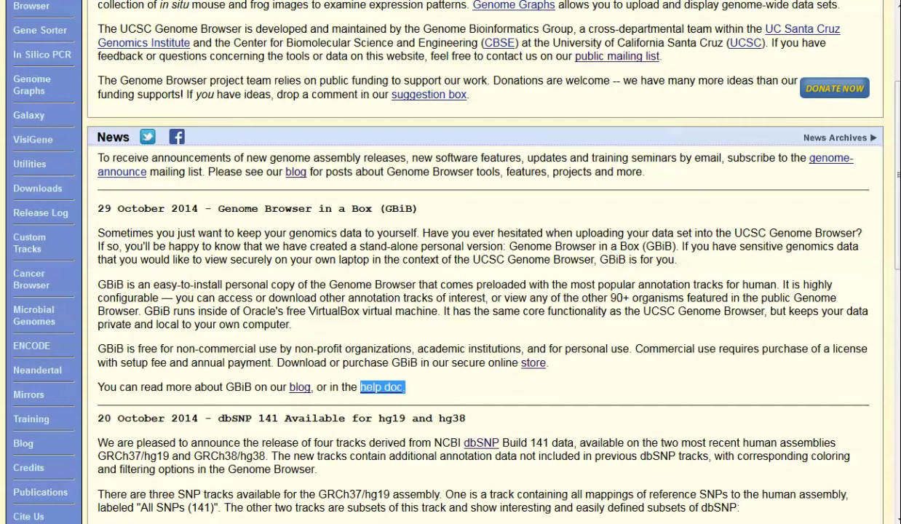
pyautogui.click(356, 387)
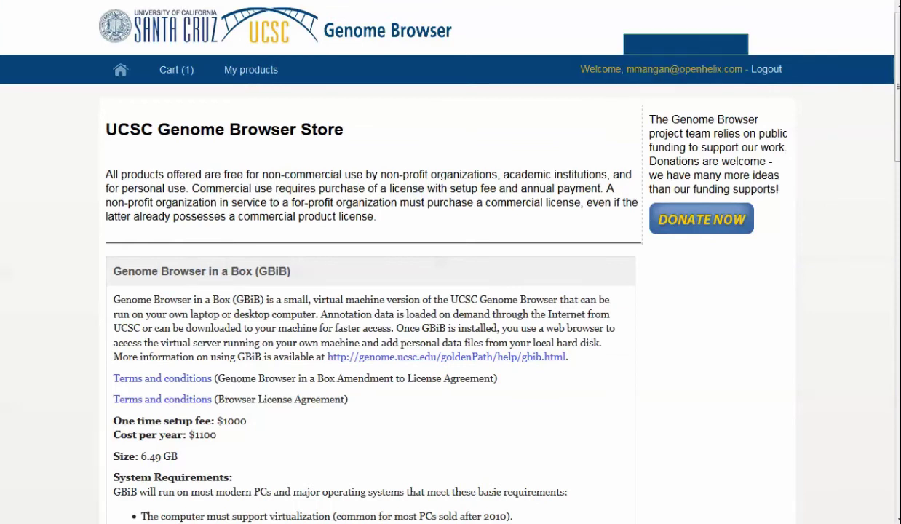
# Scroll the store page down to the Genome Browser in a Box 6.49 GB download listing.
pyautogui.scroll(-3, 450, 291)
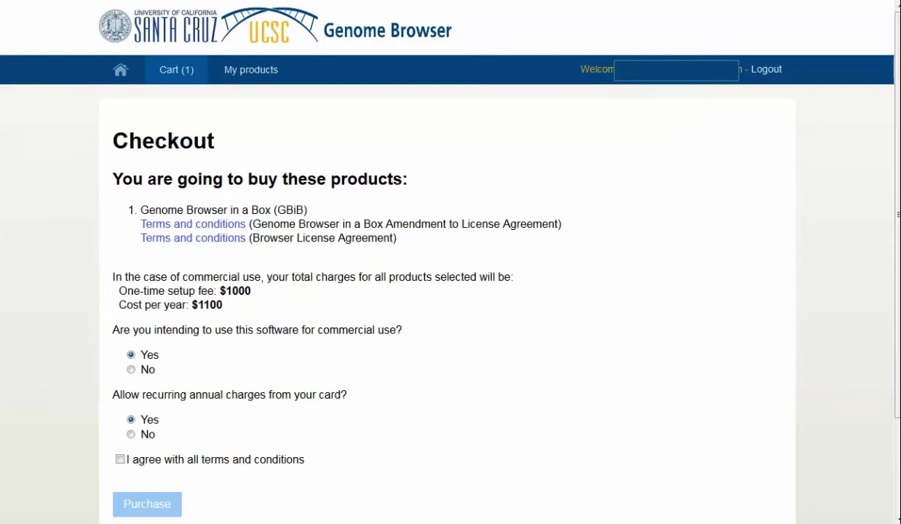
# Highlight the one-time setup fee, choose No for commercial use, and agree to all terms and conditions.
pyautogui.doubleClick(238, 291)
pyautogui.click(131, 369)
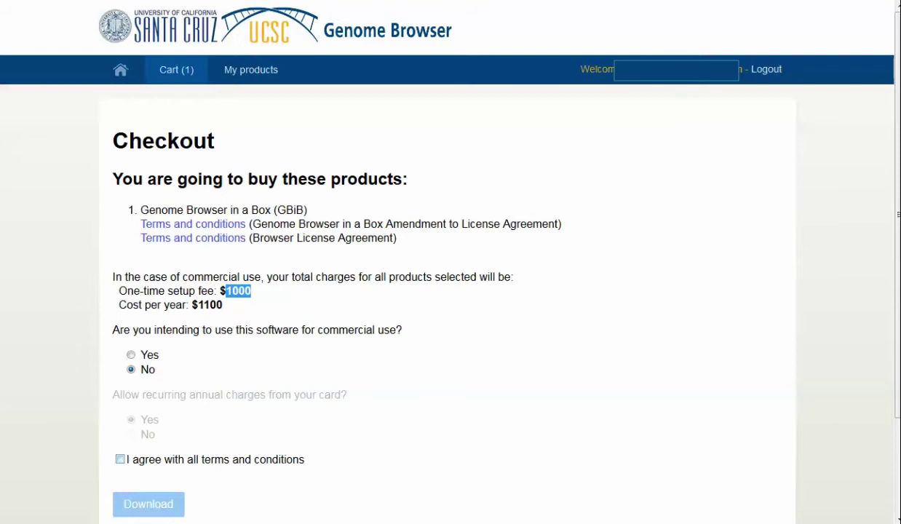
pyautogui.click(120, 459)
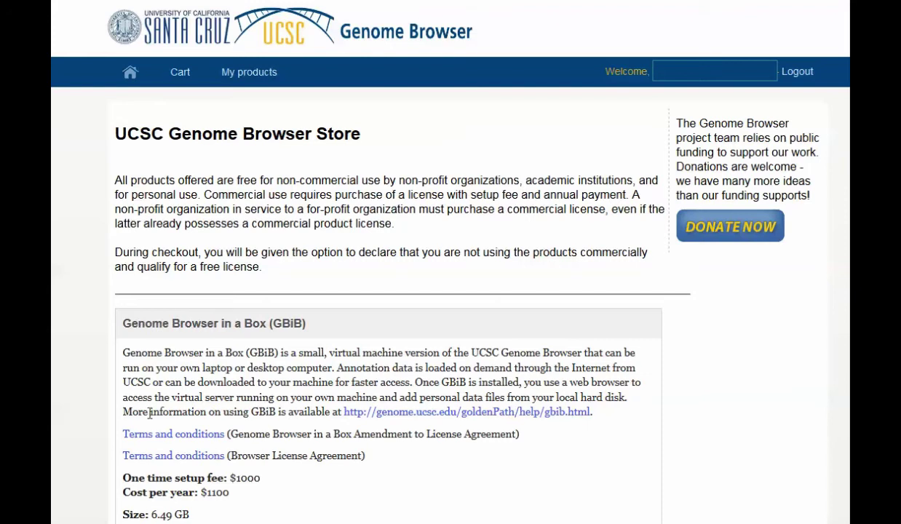
# Highlight the 'More information on using GBiB' line, then follow its gbib.html link.
pyautogui.moveTo(122, 412); pyautogui.dragTo(615, 445)
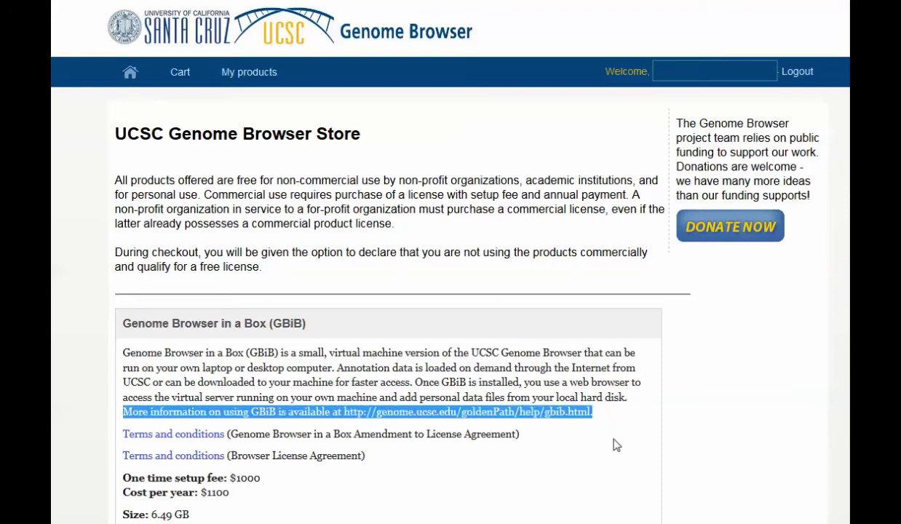
pyautogui.click(583, 464)
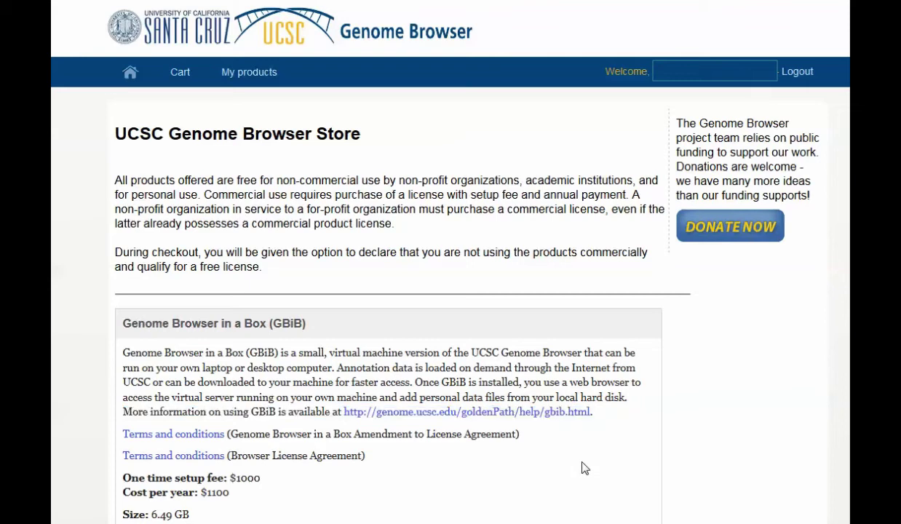
pyautogui.click(550, 416)
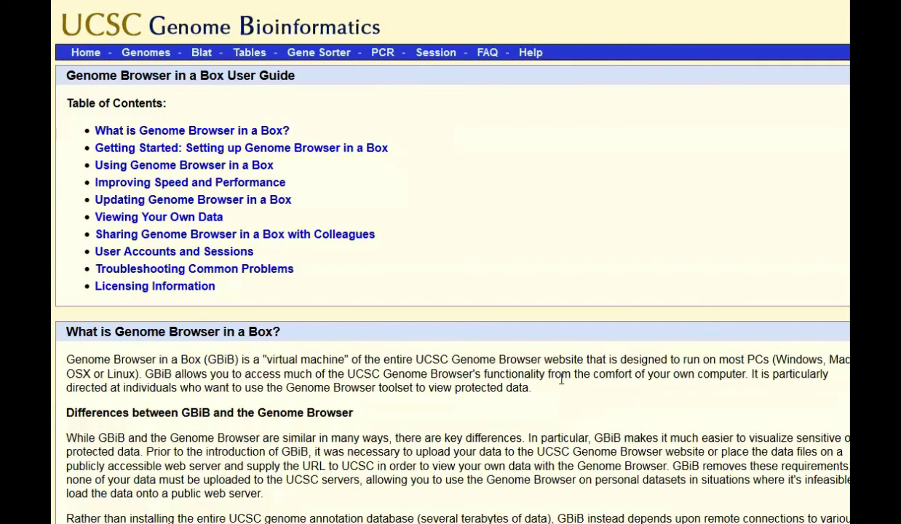
# Scroll to the Installation section and highlight the gbib.zip extraction notes.
pyautogui.scroll(-8, 561, 380)
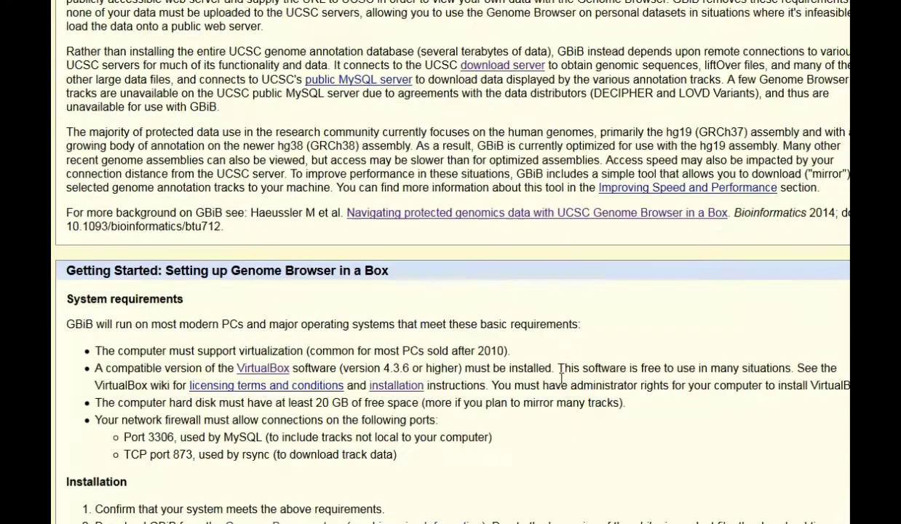
pyautogui.scroll(-2, 561, 385)
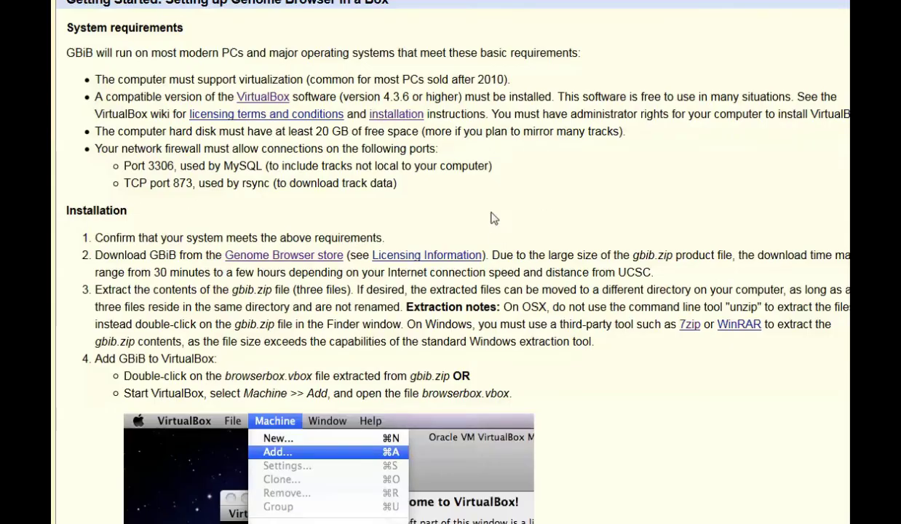
pyautogui.scroll(-2, 483, 227)
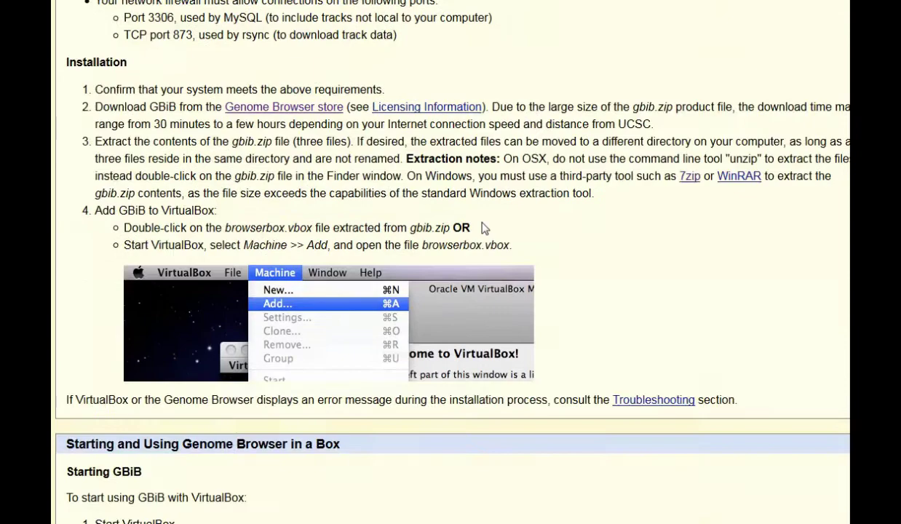
pyautogui.moveTo(406, 142); pyautogui.dragTo(498, 143)
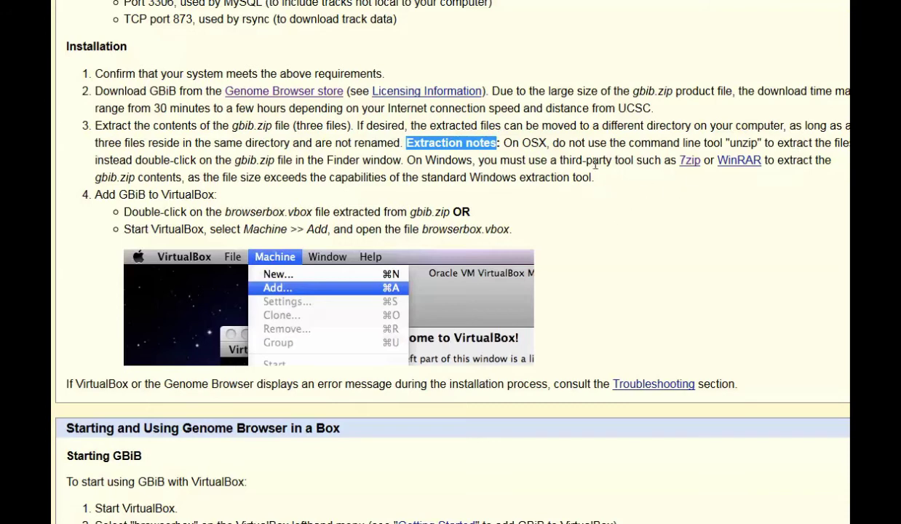
pyautogui.click(590, 215)
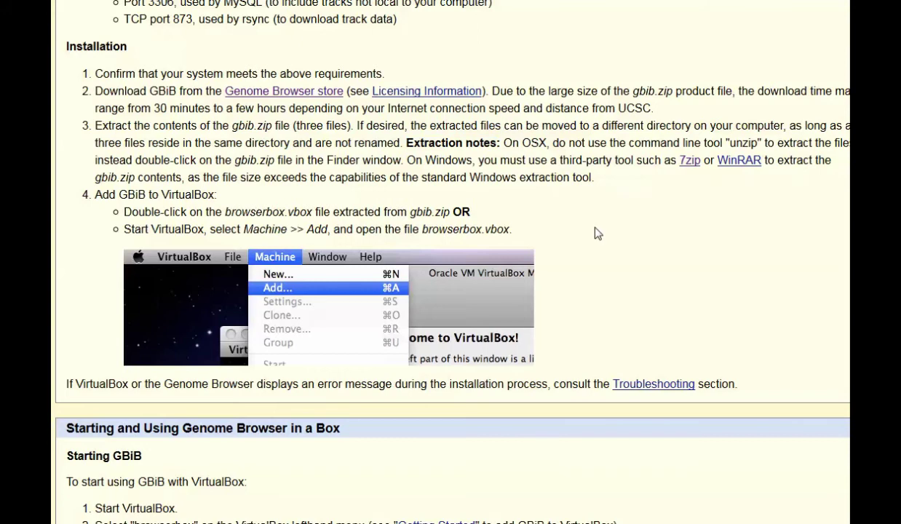
pyautogui.scroll(-10, 597, 233)
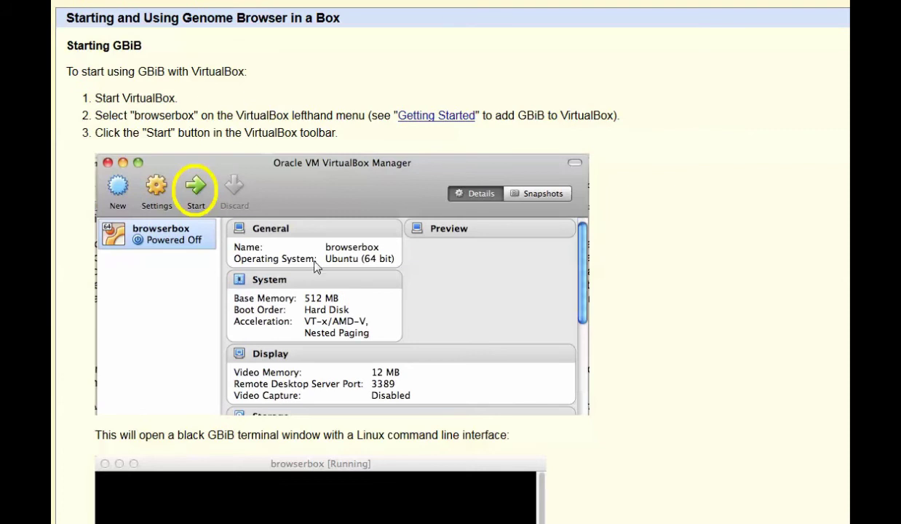
pyautogui.scroll(-3, 676, 269)
pyautogui.scroll(-10, 677, 270)
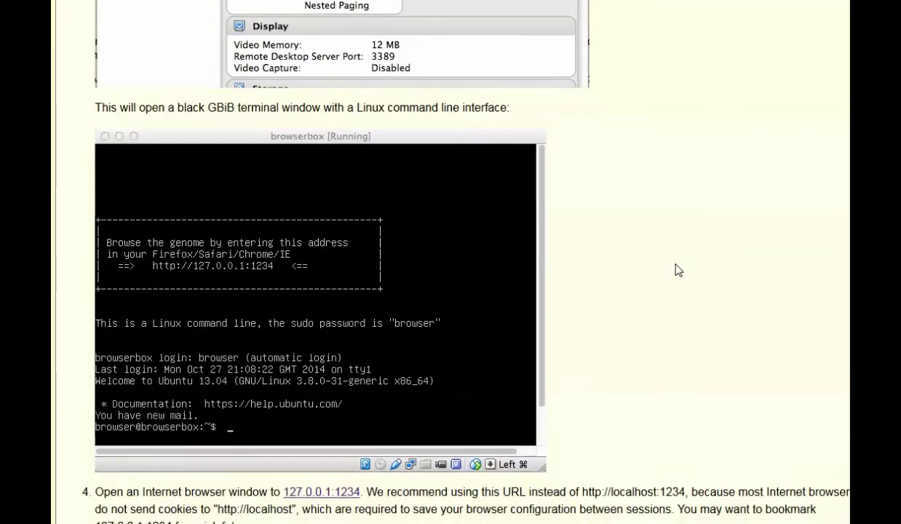
pyautogui.scroll(-16, 676, 270)
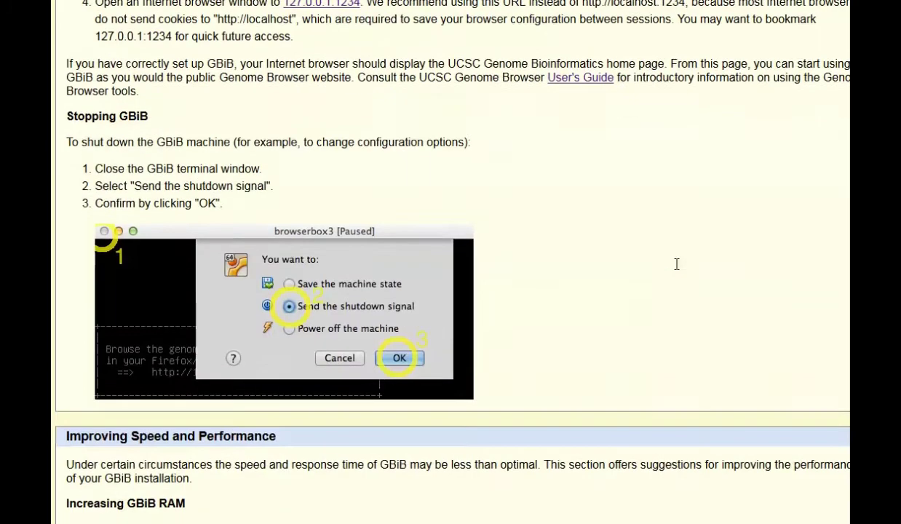
pyautogui.scroll(-12, 676, 269)
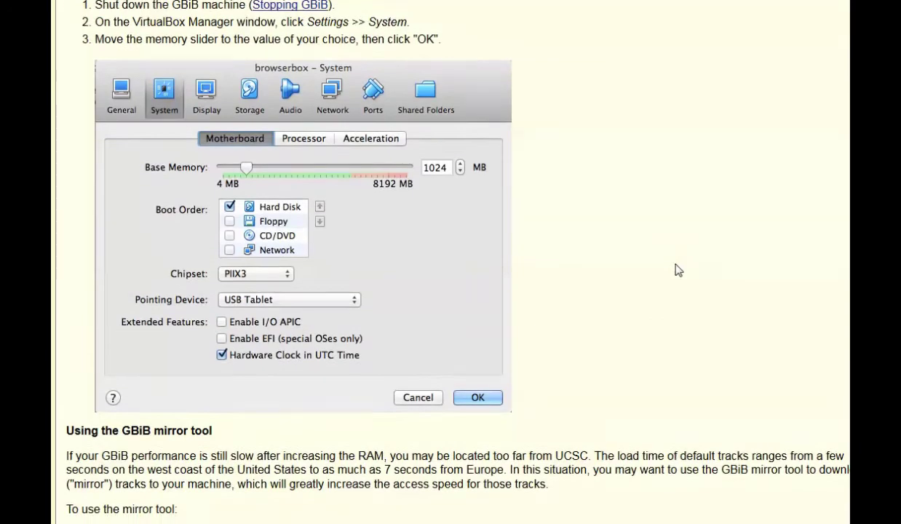
pyautogui.scroll(20, 677, 269)
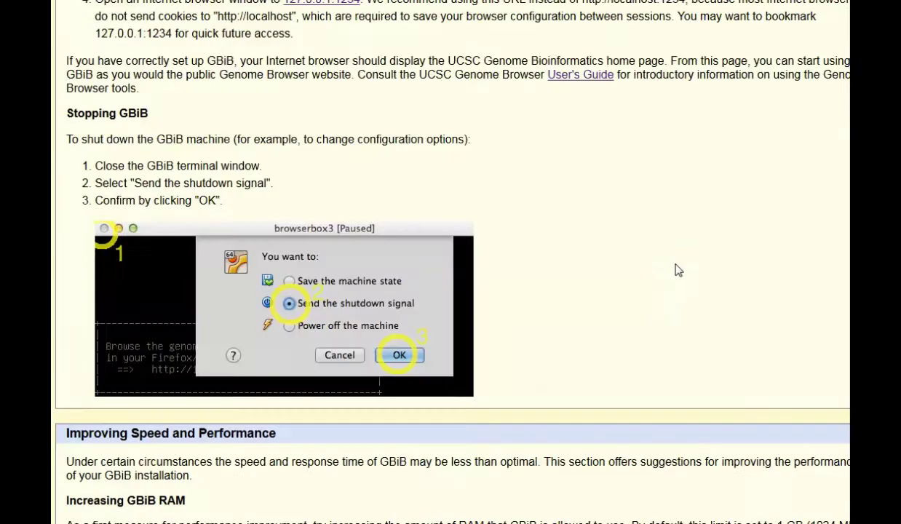
pyautogui.scroll(20, 676, 270)
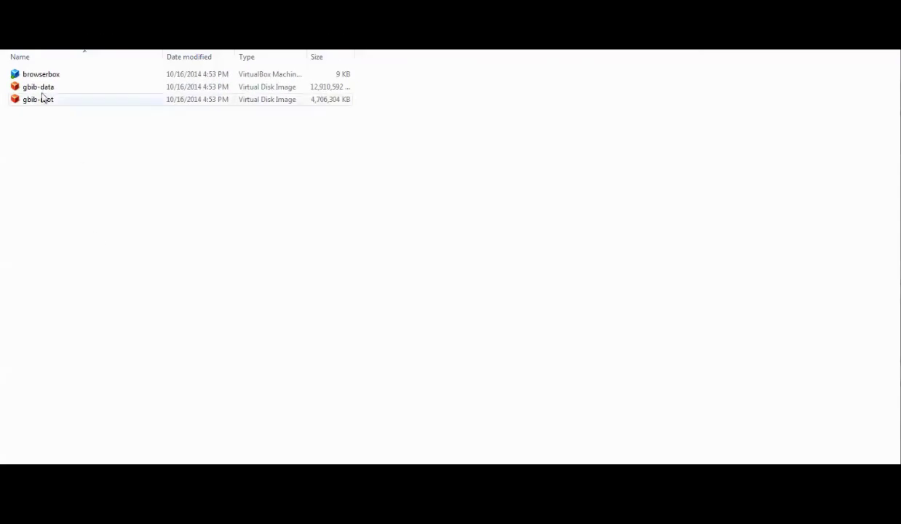
# Launch the browserbox VirtualBox Machine file from the GBiB folder.
pyautogui.doubleClick(24, 76)
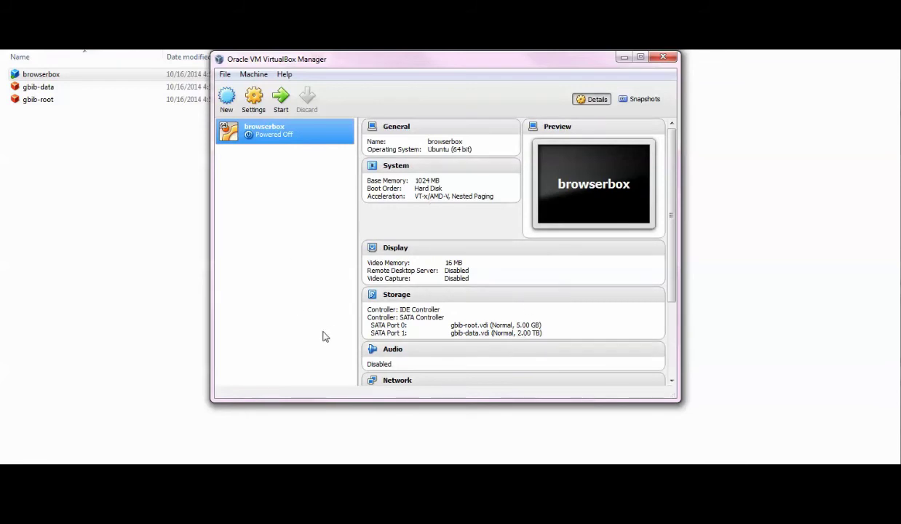
# Start the browserbox VM with the green Start arrow in VirtualBox Manager.
pyautogui.click(281, 100)
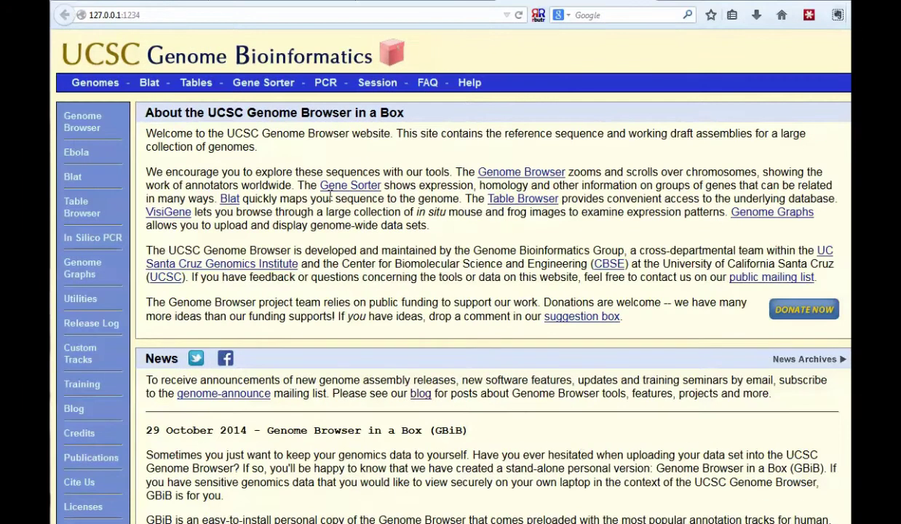
# Highlight the 127.0.0.1:1234 address and 'Genome Browser in a Box' heading, then follow the sidebar's Genome Browser link.
pyautogui.moveTo(146, 15); pyautogui.dragTo(86, 15)
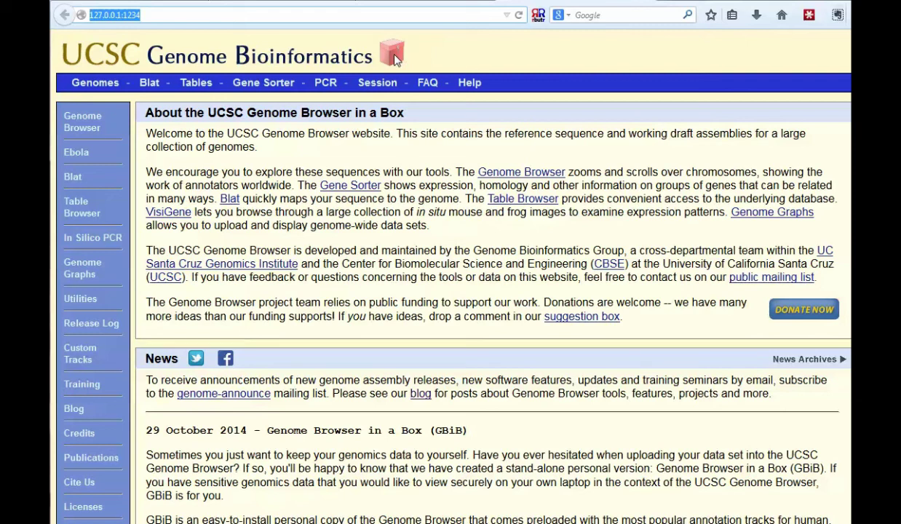
pyautogui.moveTo(249, 115); pyautogui.dragTo(402, 117)
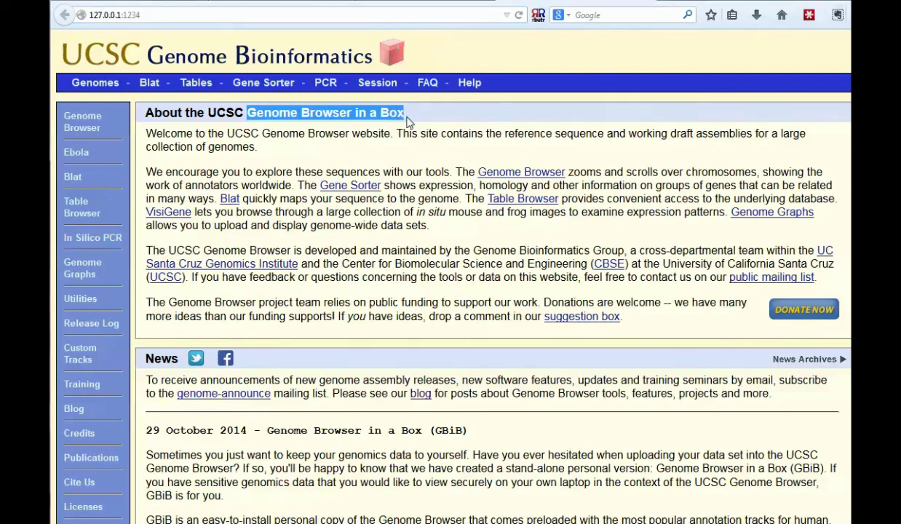
pyautogui.click(351, 156)
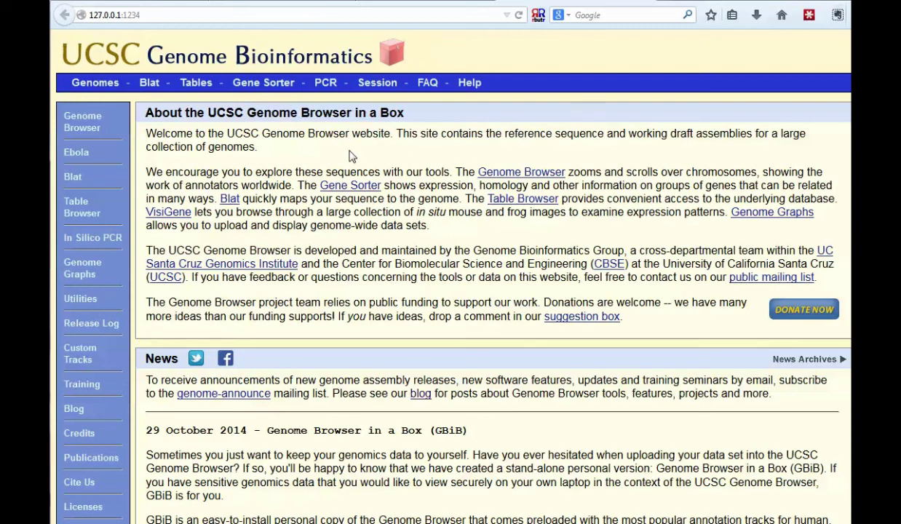
pyautogui.click(82, 122)
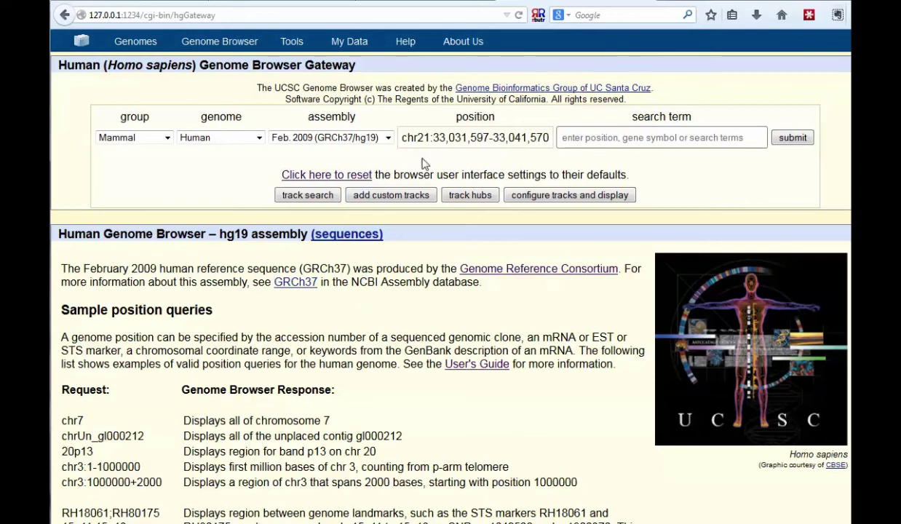
# Submit the Gateway defaults to show hg19 at chr21:33,031,597-33,041,570.
pyautogui.click(793, 140)
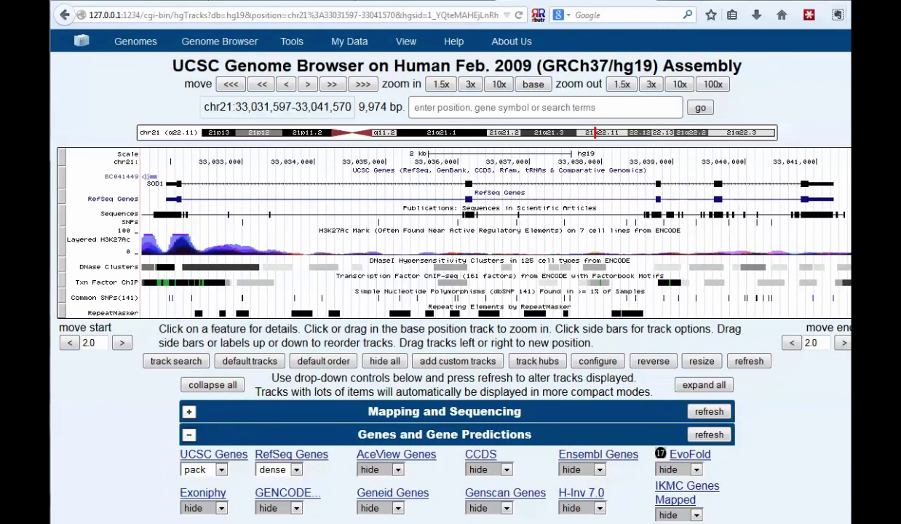
# Scroll through the hg19 track controls and back up, then bring up the Tools menu.
pyautogui.scroll(-12, 819, 262)
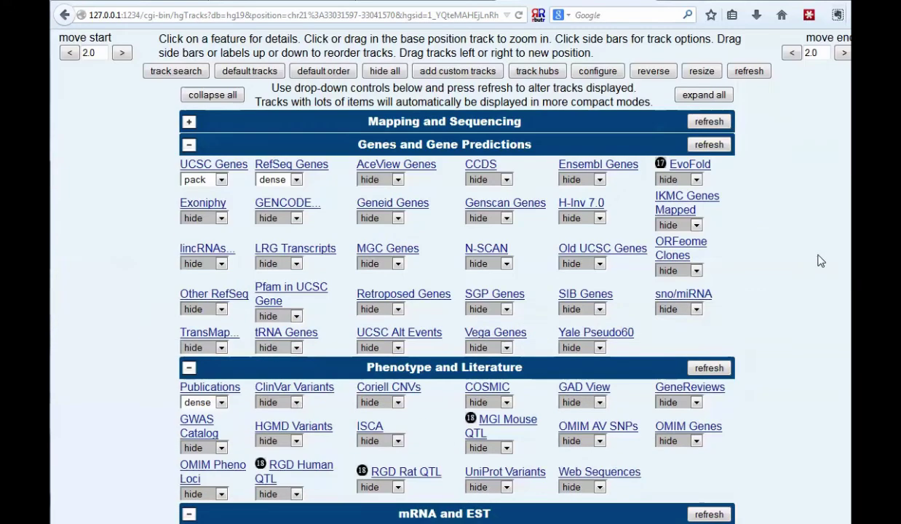
pyautogui.scroll(-3, 844, 458)
pyautogui.scroll(15, 844, 459)
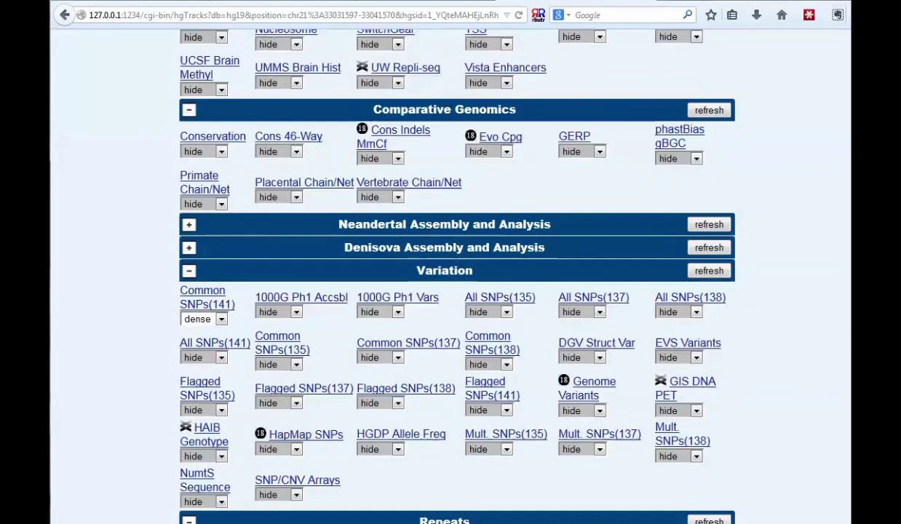
pyautogui.scroll(1, 844, 459)
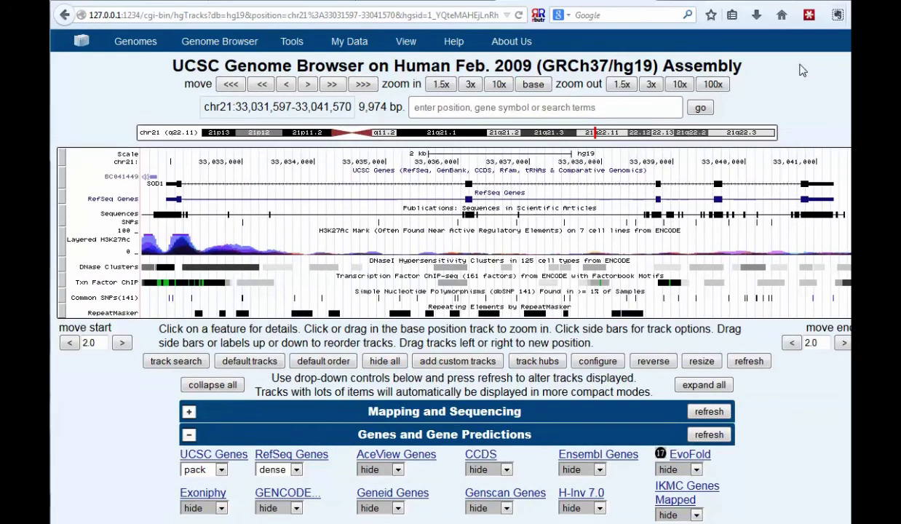
pyautogui.moveTo(291, 41)
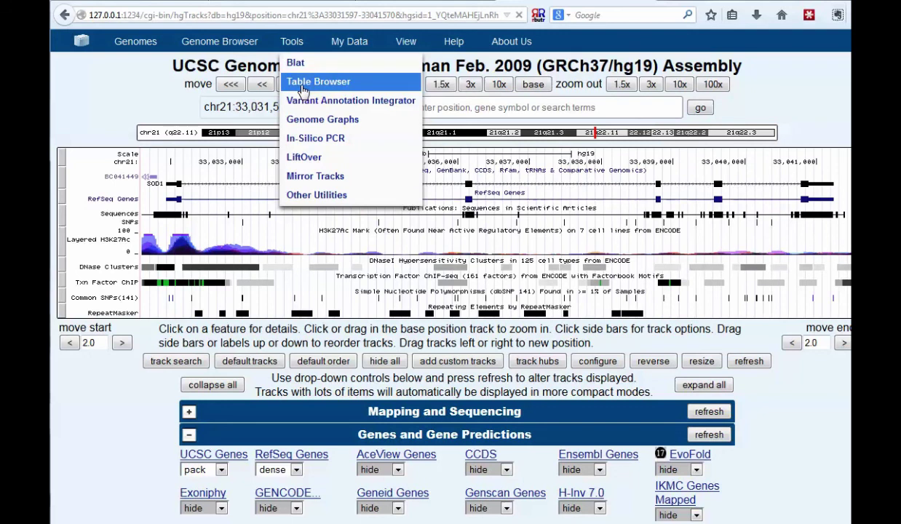
pyautogui.click(302, 89)
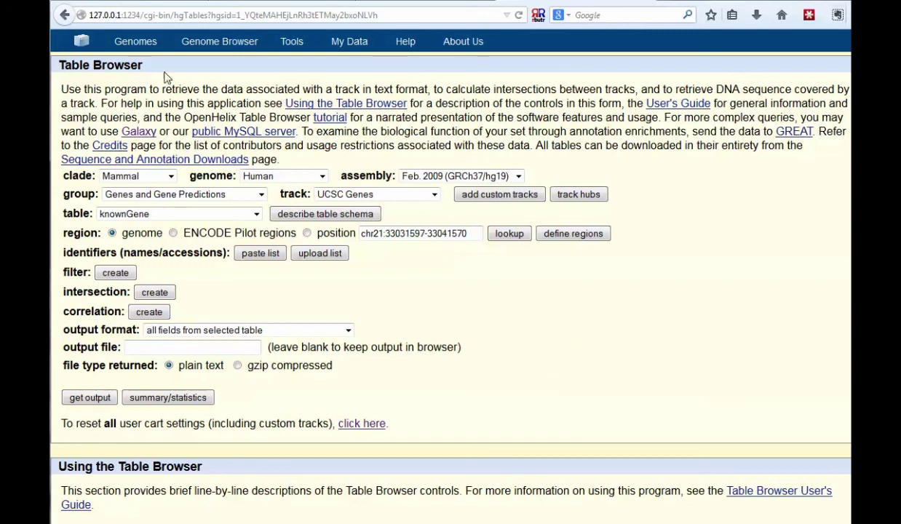
pyautogui.click(206, 48)
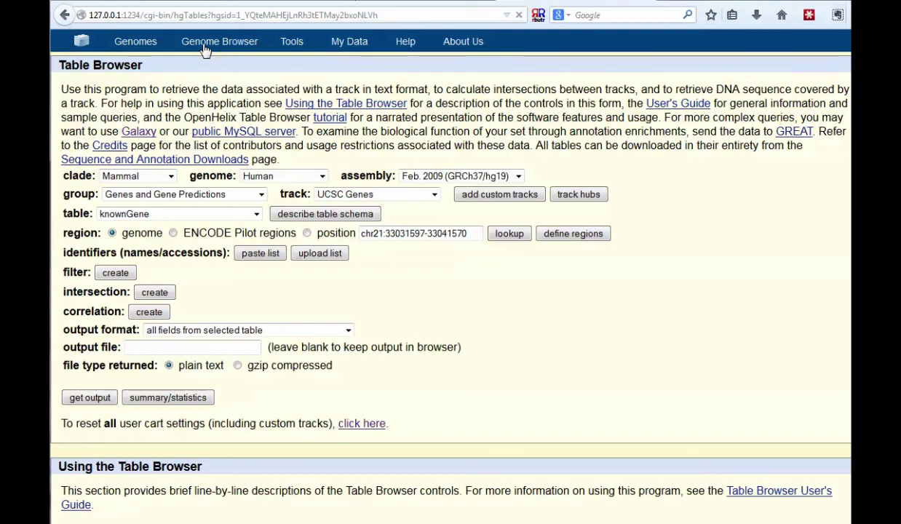